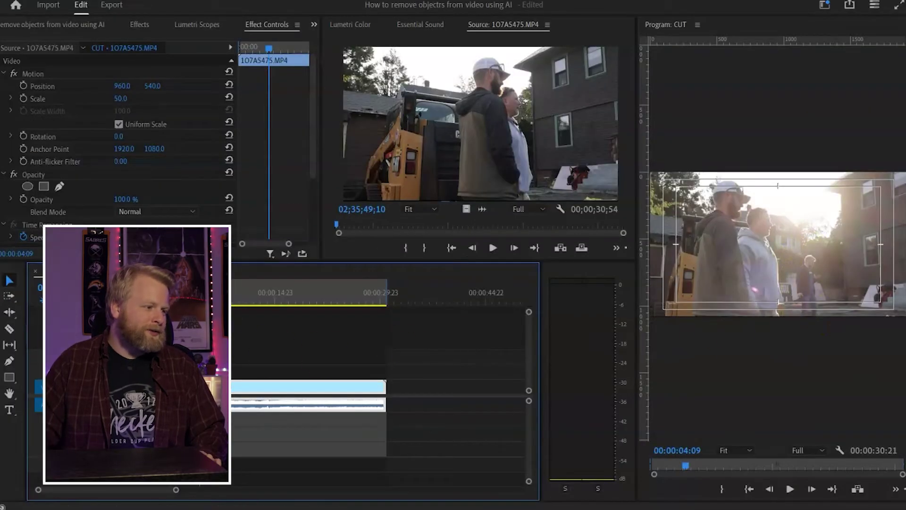
- Review the B-roll cut in Premiere Pro, then load runwayml.com in the browser
key("space")
left_click(319, 357)
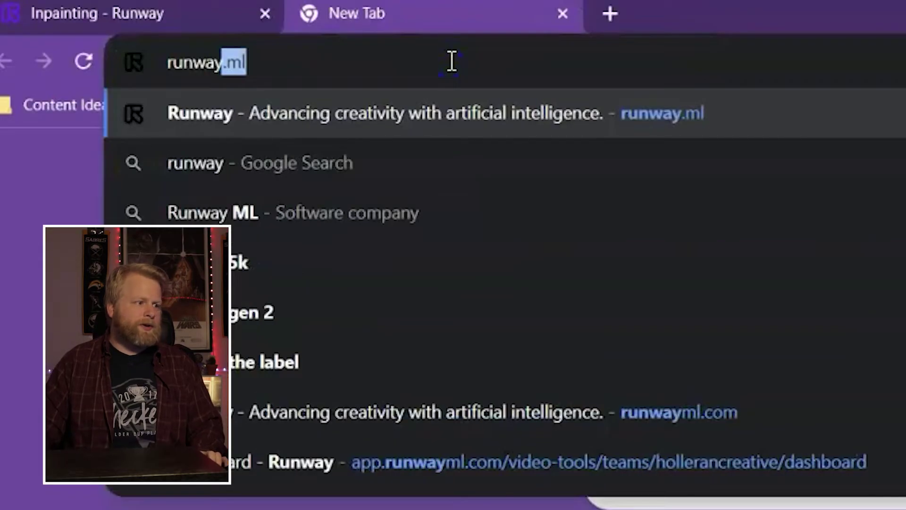
key("Return")
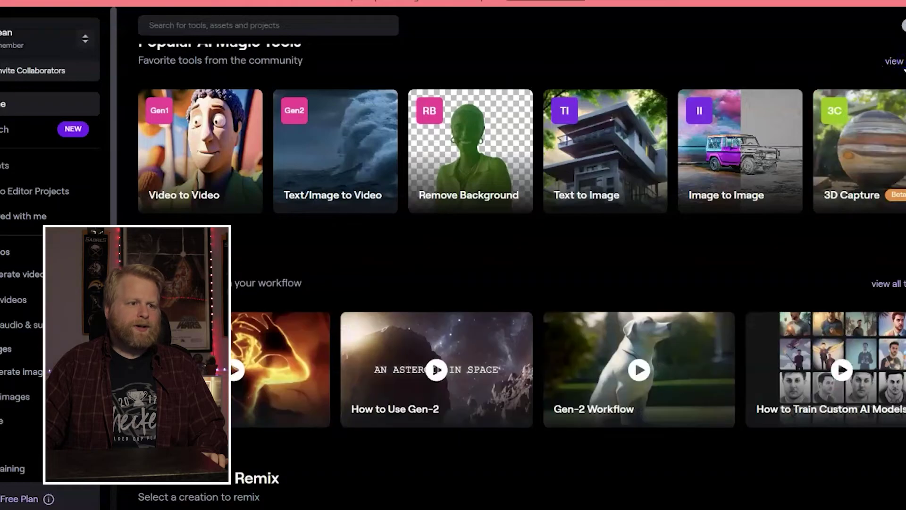
scroll(510, 191, "down", 3)
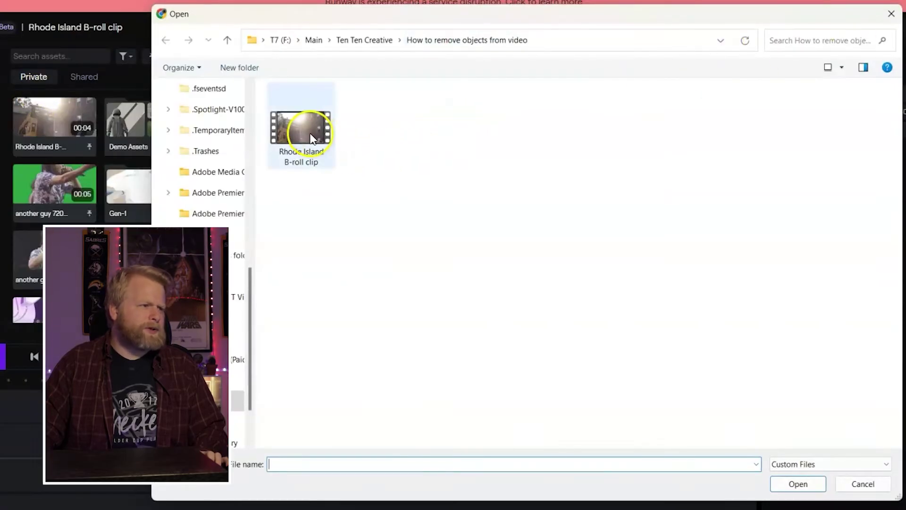
- Upload the Rhode Island B-roll clip to Runway and select it on the timeline
left_click(310, 135)
left_click(797, 483)
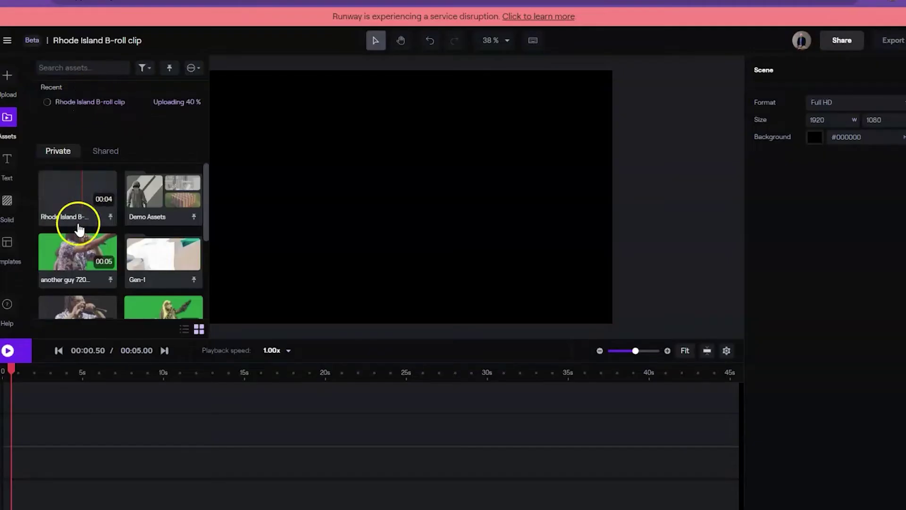
left_click_drag(76, 194, 21, 436)
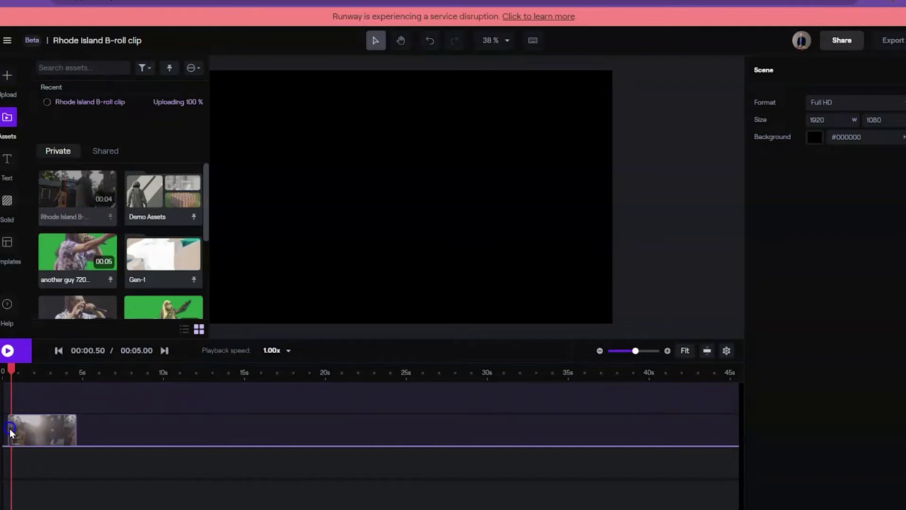
left_click(50, 434)
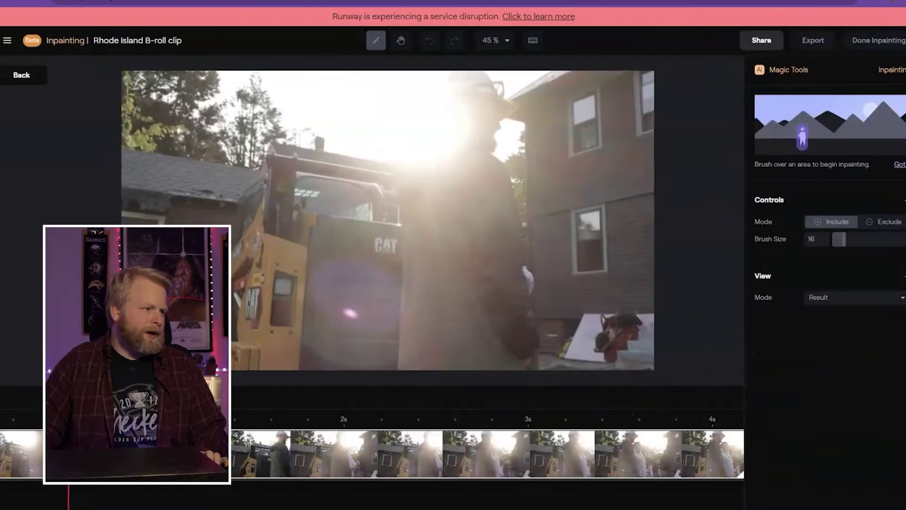
- At about 2.8s, brush over the background man's whole body to remove him
left_click_drag(214, 419, 523, 419)
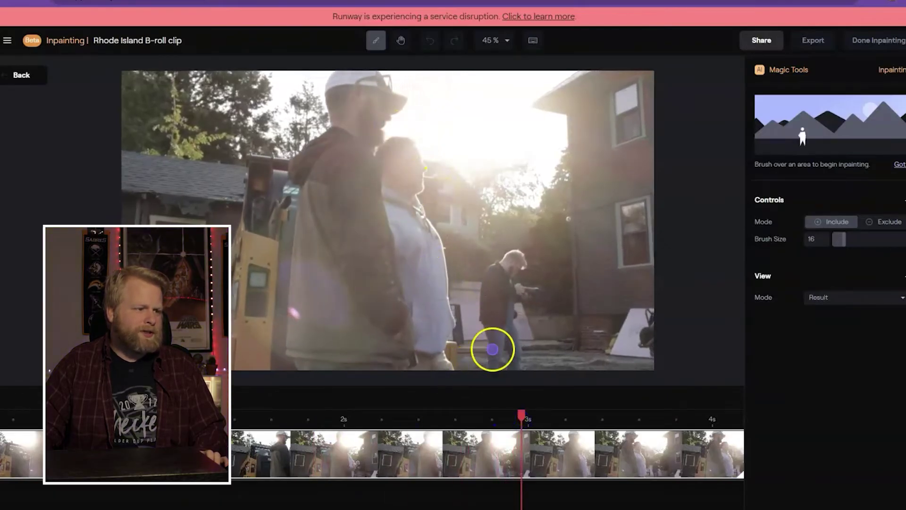
left_click_drag(524, 413, 529, 414)
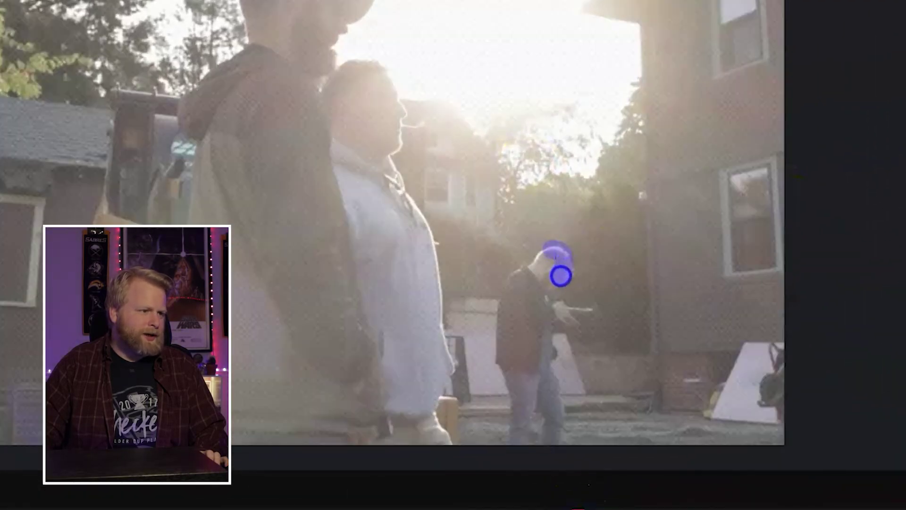
mouse_move(577, 318)
left_mouse_down()
mouse_move(513, 409)
mouse_move(515, 329)
left_mouse_up()
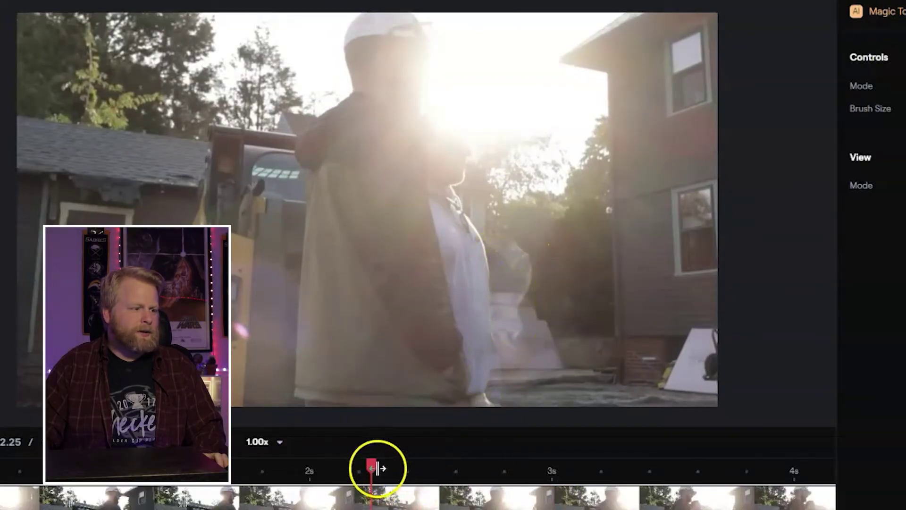
- Check frames around 2–2.5 seconds for the removed man, then finish inpainting
mouse_move(377, 468)
left_mouse_down()
mouse_move(375, 478)
mouse_move(439, 478)
left_mouse_up()
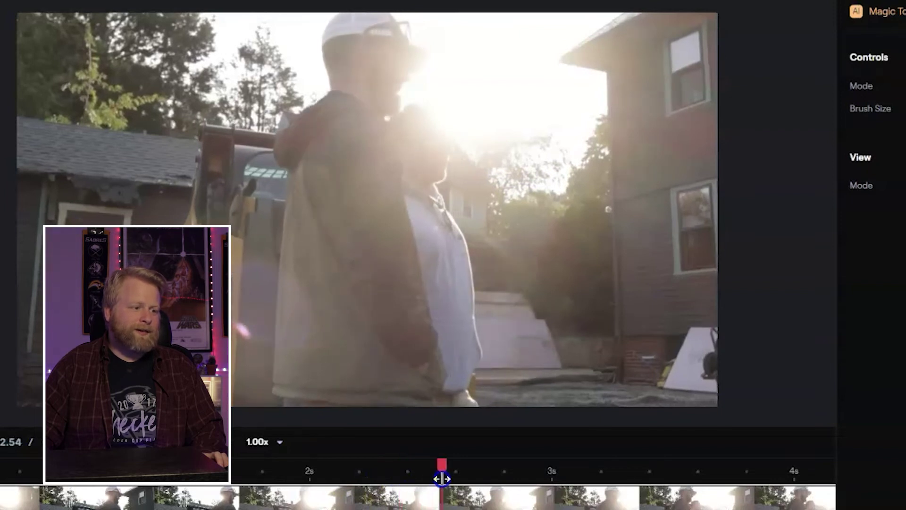
key("space")
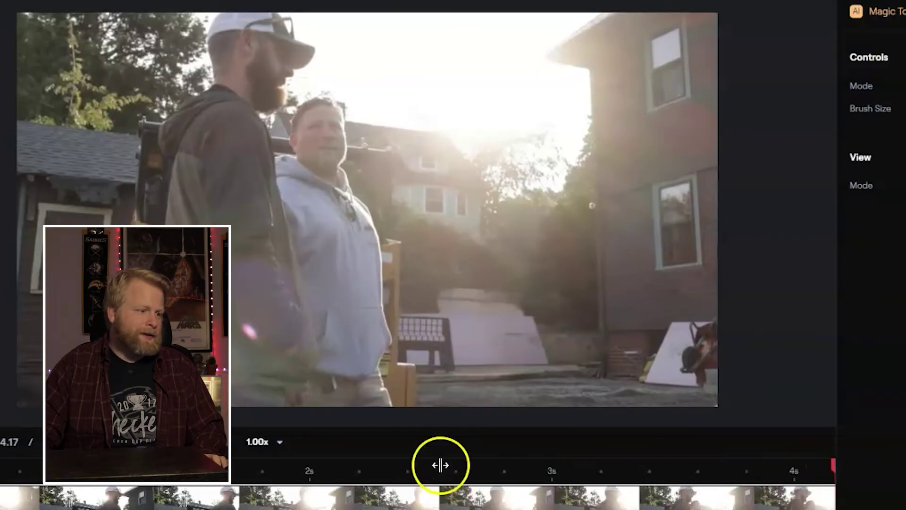
left_click_drag(440, 473, 414, 477)
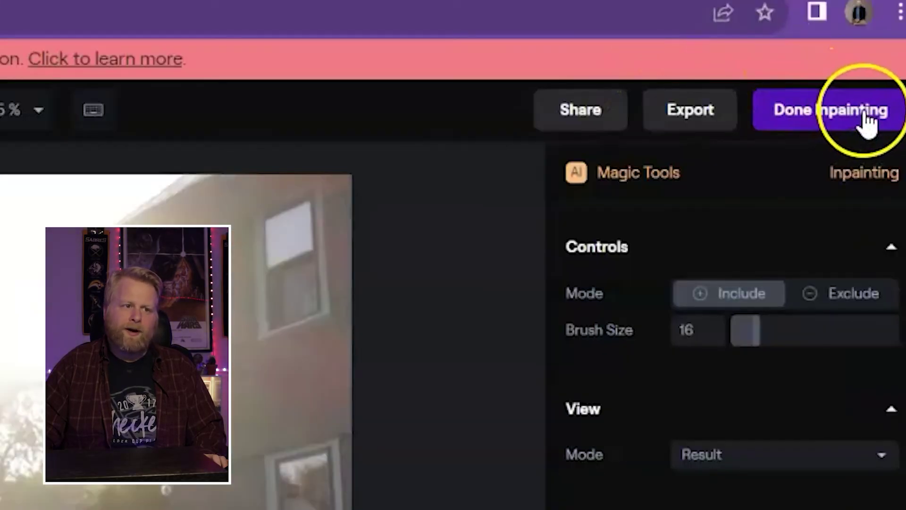
left_click(866, 120)
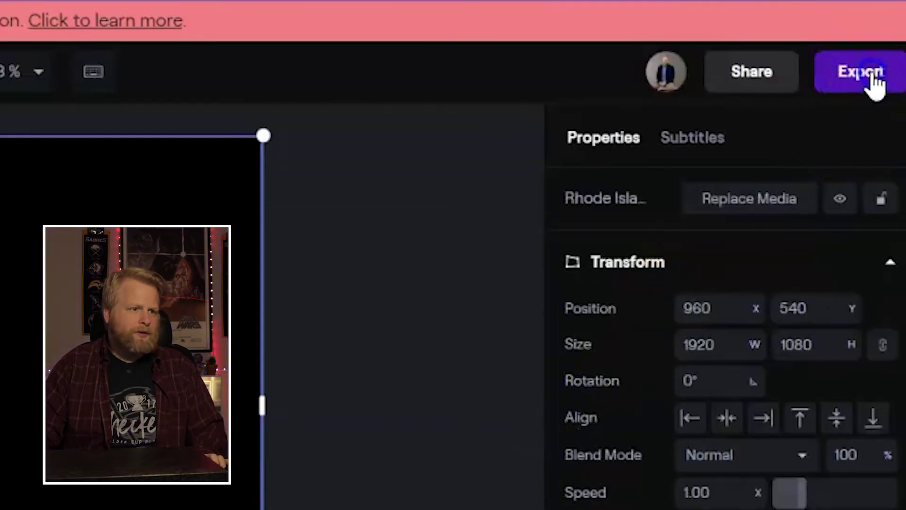
- Open export settings for the 720p MP4 named 'Rhode Island B-roll clip 720p'
left_click(861, 110)
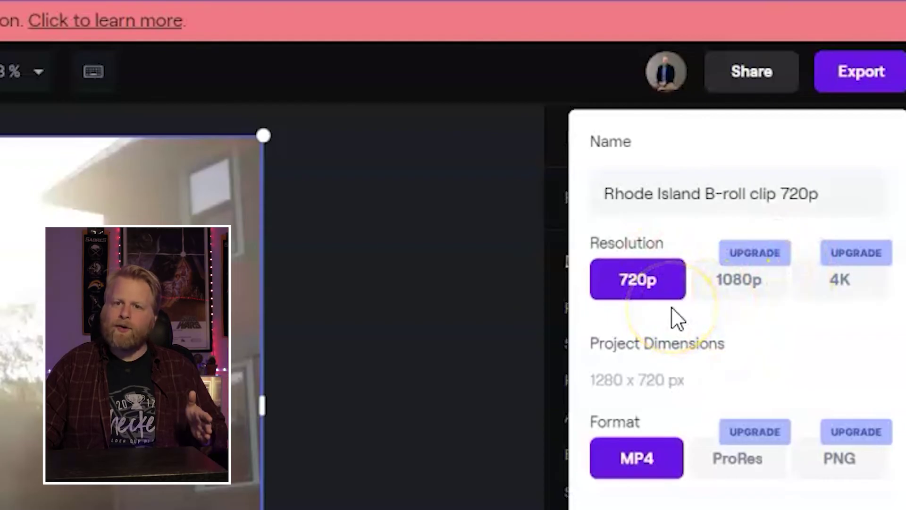